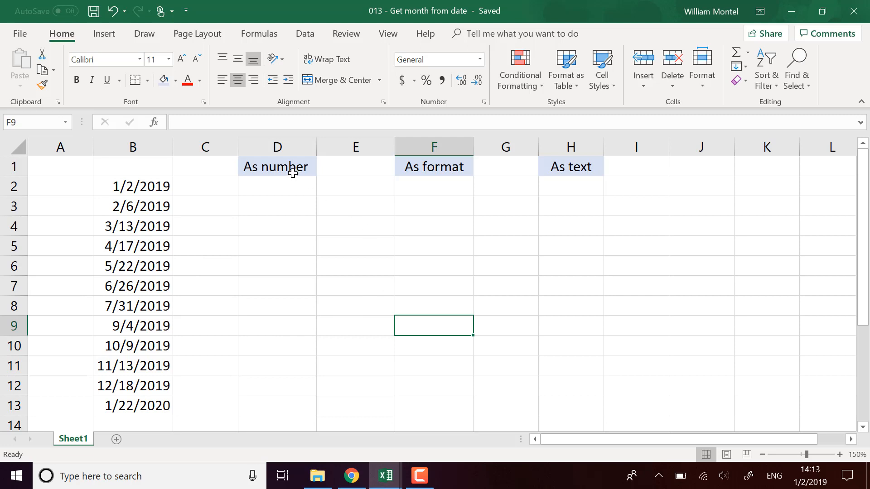
Narrow the empty spacer columns E and G
{"action": "left_click_drag", "start_coordinate": [394, 146], "coordinate": [355, 149]}
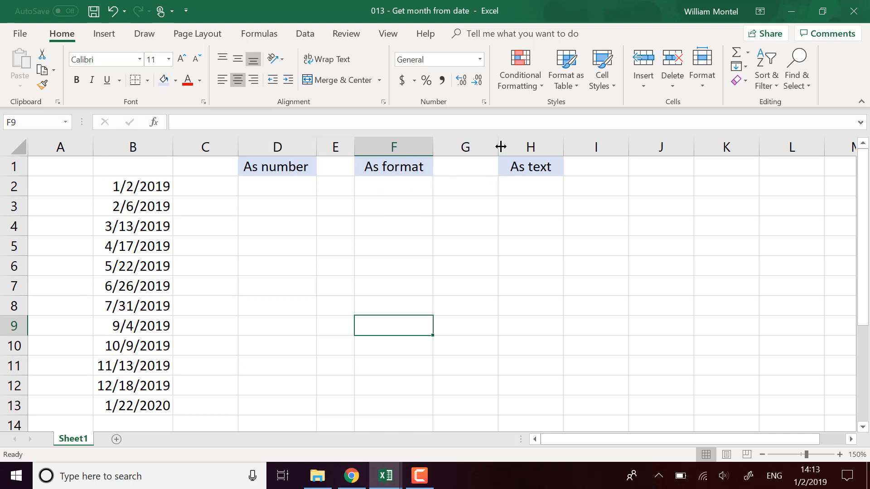
{"action": "left_click_drag", "start_coordinate": [497, 143], "coordinate": [478, 143]}
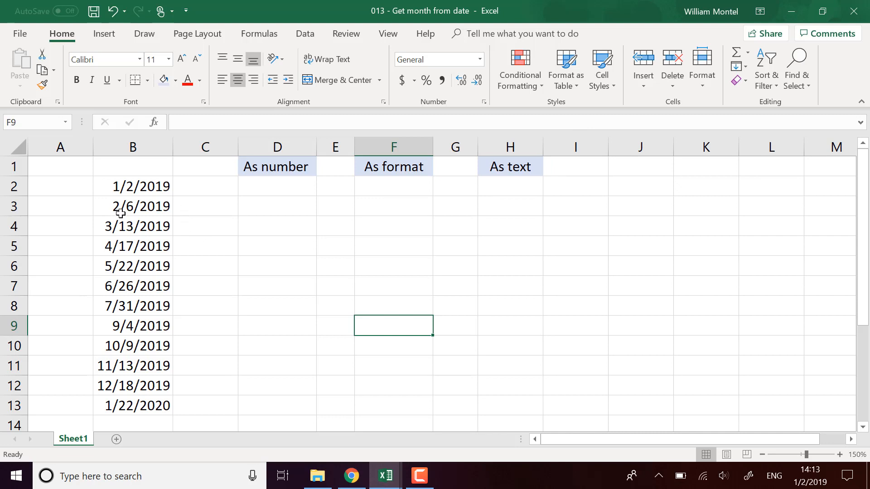
Enter the formula =MONTH(B2) in cell D2 under the As number header
{"action": "left_click", "coordinate": [301, 189]}
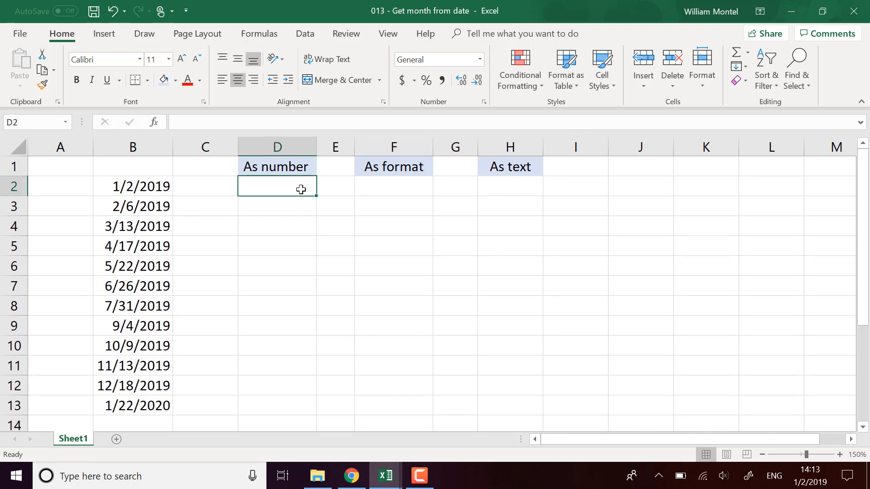
{"action": "type", "text": "=mo"}
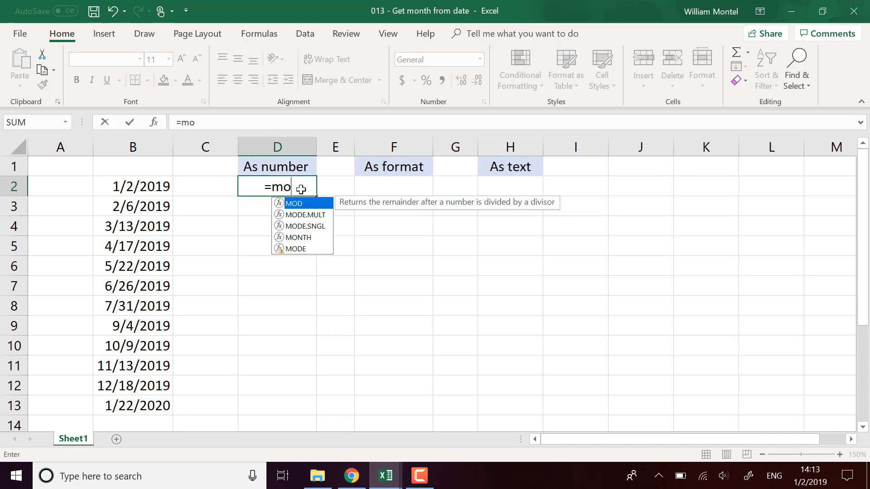
{"action": "key", "text": "Down"}
{"action": "key", "text": "Down"}
{"action": "key", "text": "Down"}
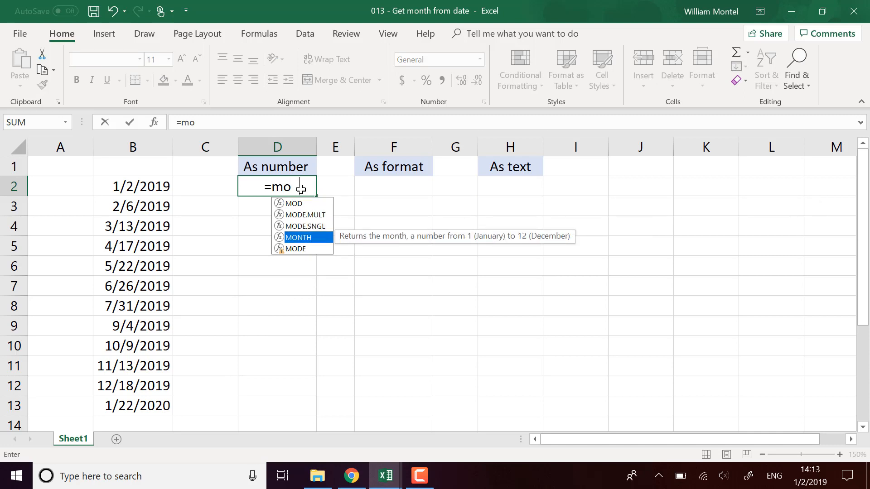
{"action": "key", "text": "Tab"}
{"action": "left_click", "coordinate": [150, 186]}
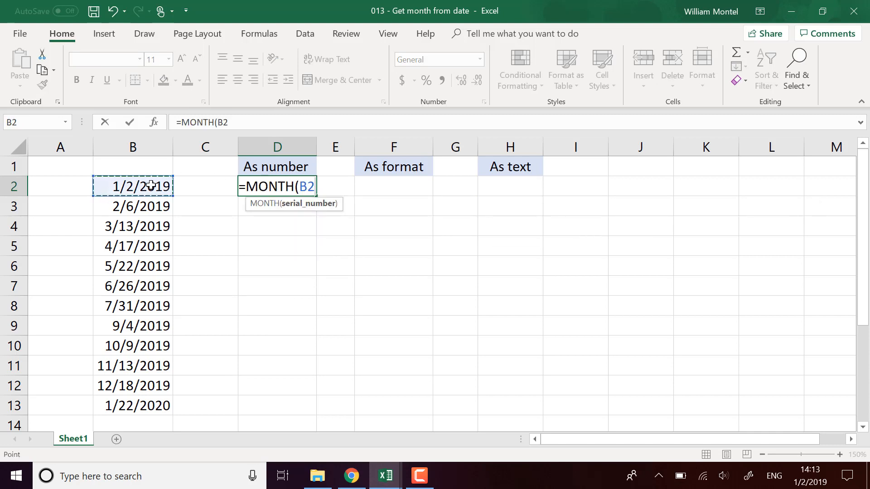
{"action": "key", "text": "Return"}
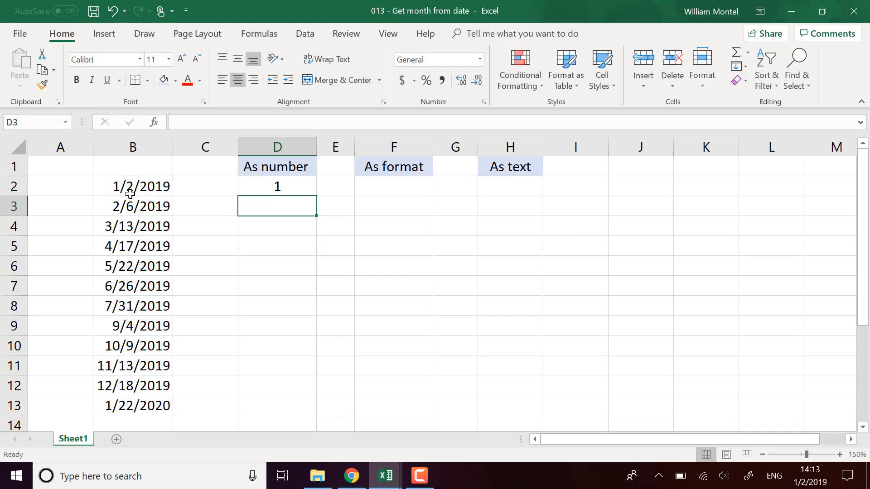
Fill the MONTH formula from D2 down through D13
{"action": "left_click", "coordinate": [311, 193]}
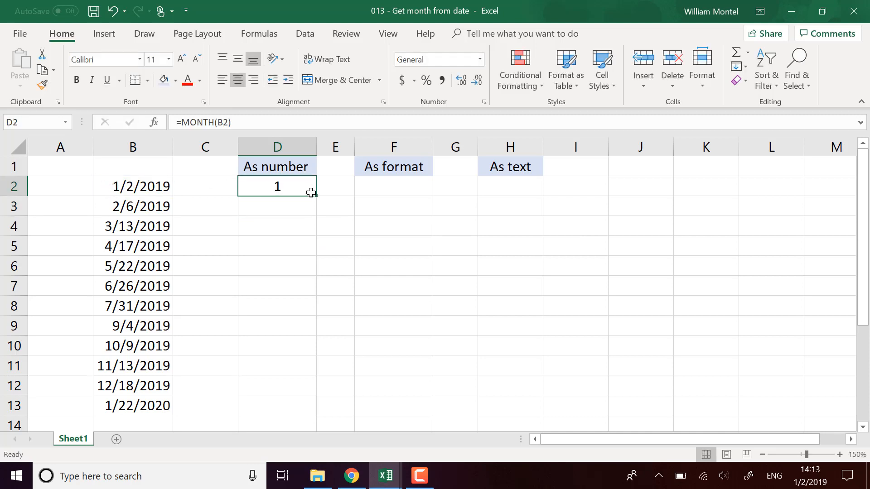
{"action": "left_click_drag", "start_coordinate": [315, 196], "coordinate": [308, 409]}
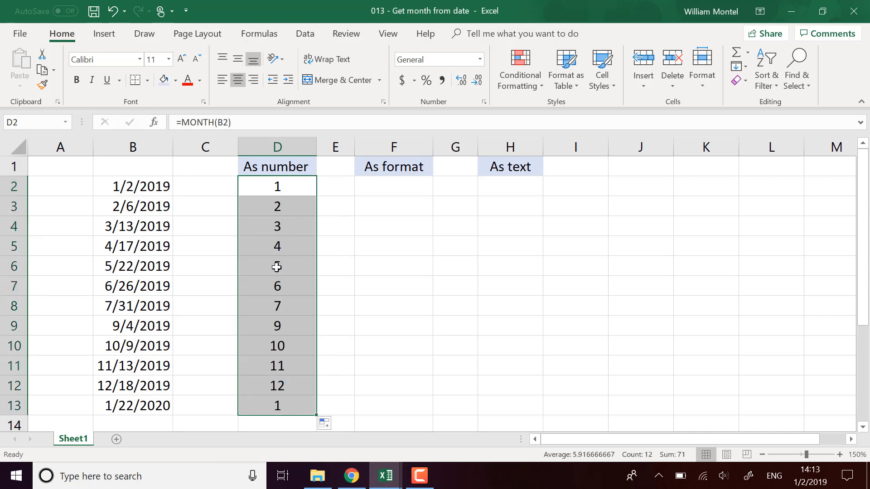
Compare the date in B9 with the formula result in D9 and review the month numbers in column D
{"action": "left_click", "coordinate": [141, 330]}
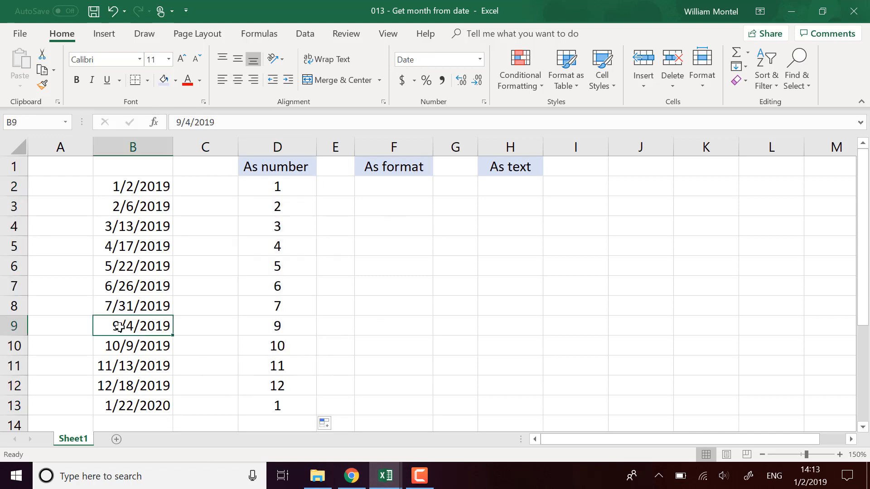
{"action": "left_click", "coordinate": [285, 330]}
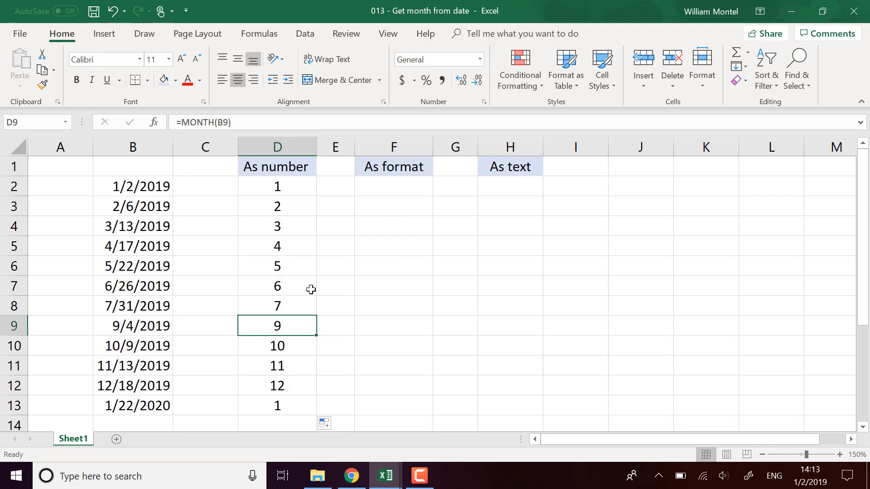
{"action": "left_click", "coordinate": [321, 327]}
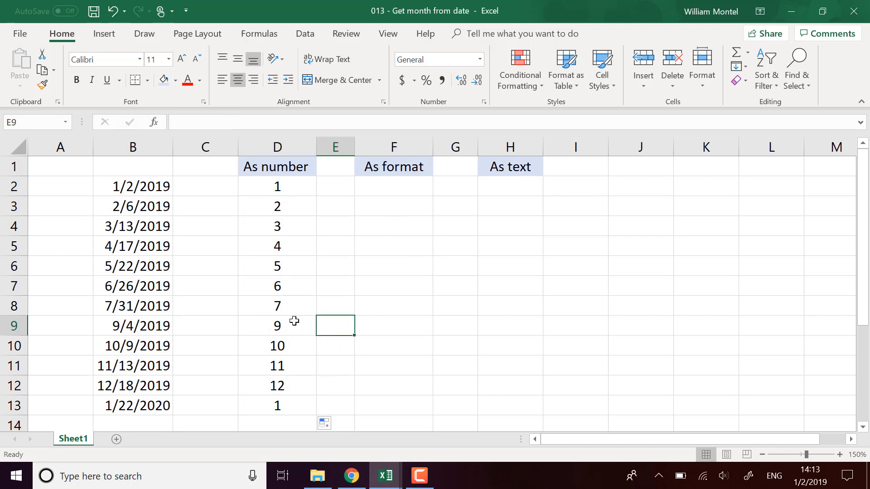
{"action": "left_click", "coordinate": [294, 325]}
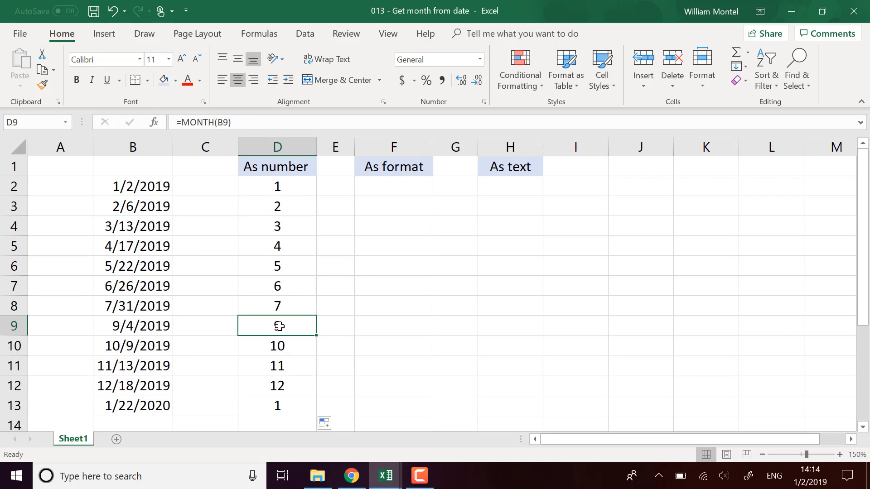
{"action": "left_click", "coordinate": [376, 187]}
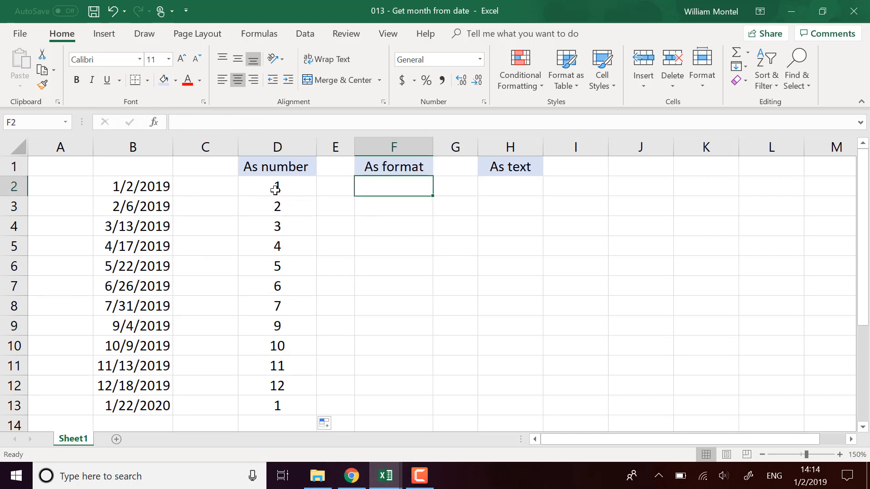
{"action": "left_click_drag", "start_coordinate": [278, 186], "coordinate": [281, 404]}
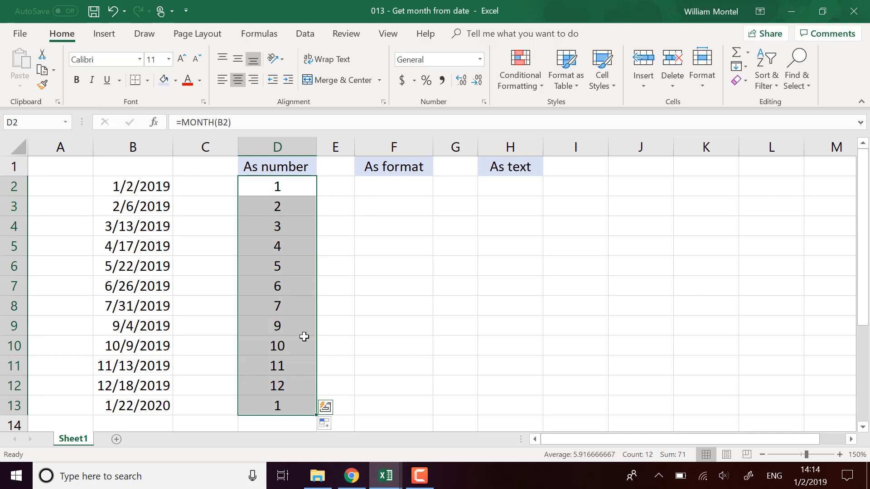
{"action": "left_click", "coordinate": [297, 312]}
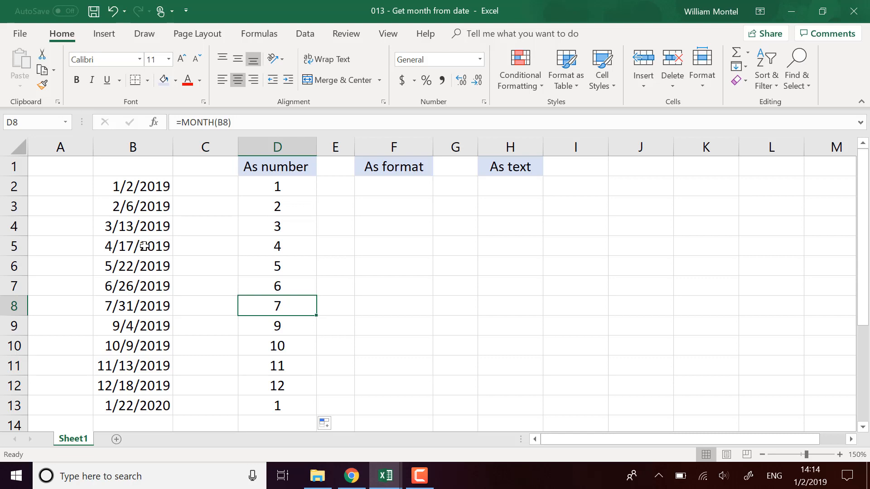
{"action": "left_click", "coordinate": [392, 189]}
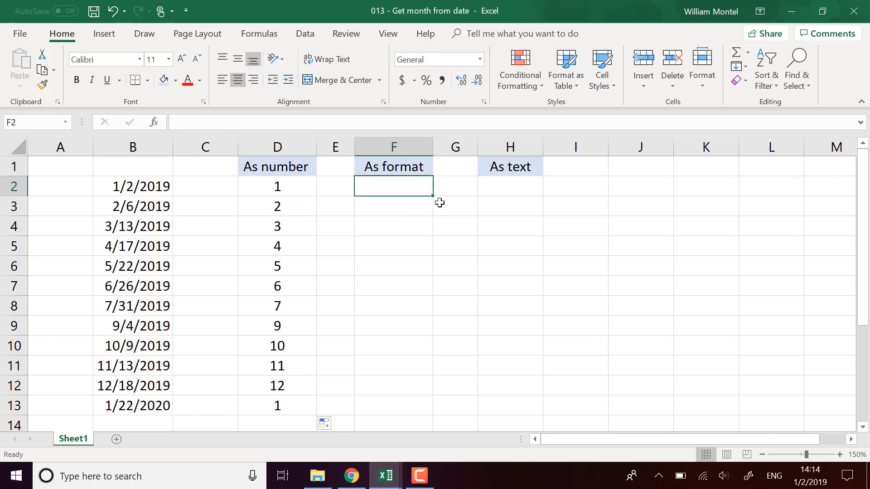
{"action": "left_click", "coordinate": [296, 267]}
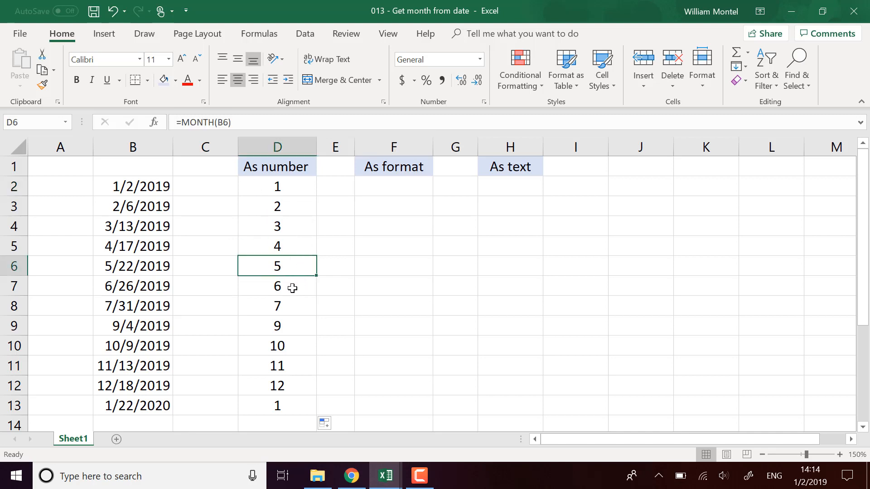
Enter the formula =B2 in cell F2 under the As format header
{"action": "left_click", "coordinate": [403, 195]}
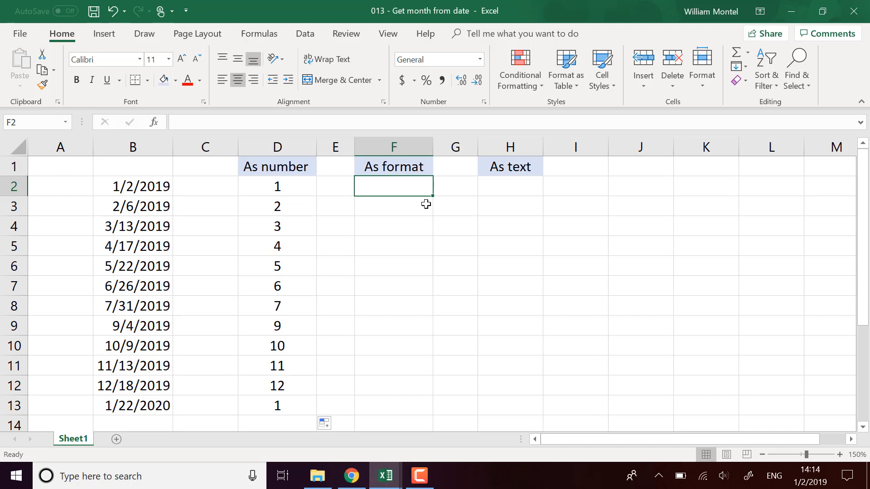
{"action": "type", "text": "="}
{"action": "key", "text": "Left"}
{"action": "key", "text": "Left"}
{"action": "key", "text": "Left"}
{"action": "key", "text": "Left"}
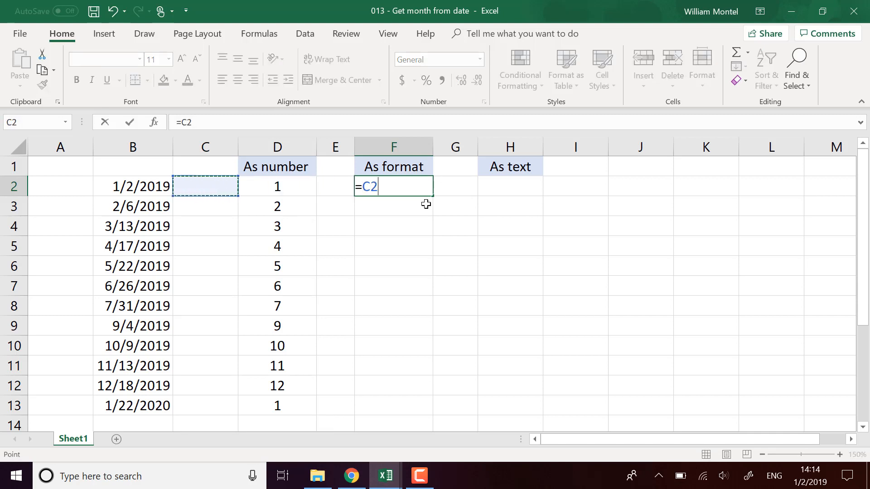
{"action": "key", "text": "Return"}
Start a custom number format for cell F2 with the code m
{"action": "left_click", "coordinate": [420, 187]}
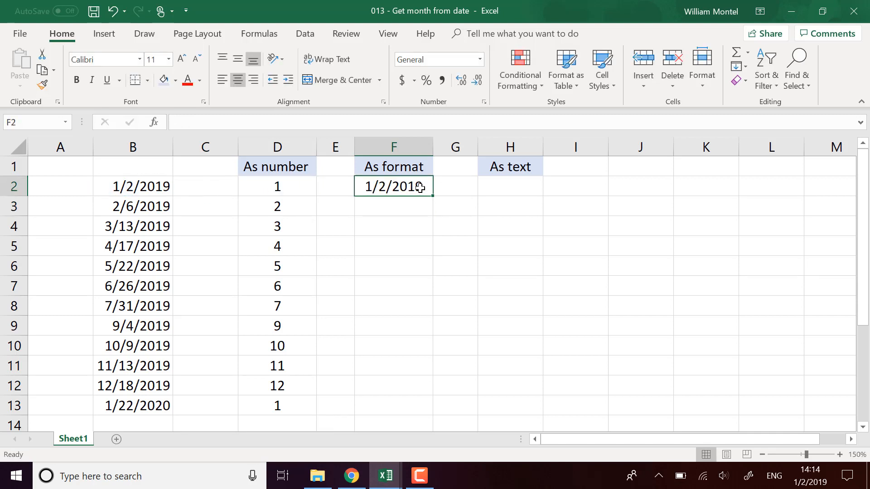
{"action": "right_click", "coordinate": [382, 187]}
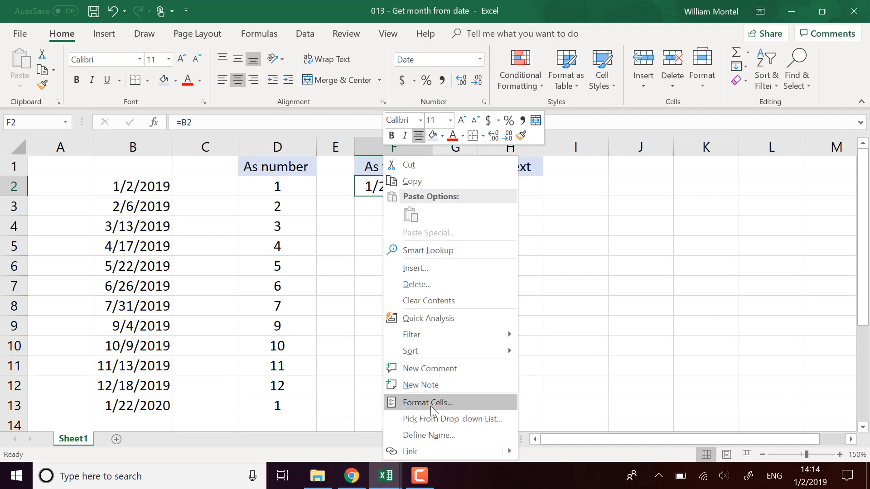
{"action": "key", "text": "Escape"}
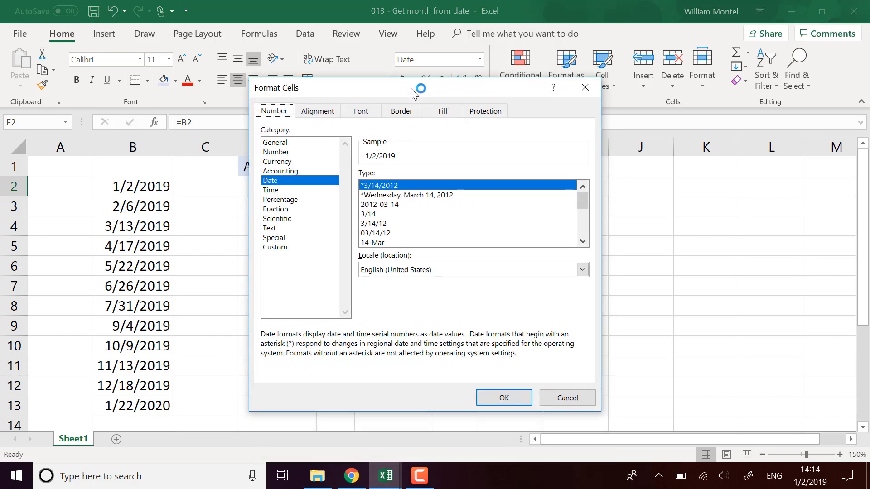
{"action": "left_click", "coordinate": [291, 247]}
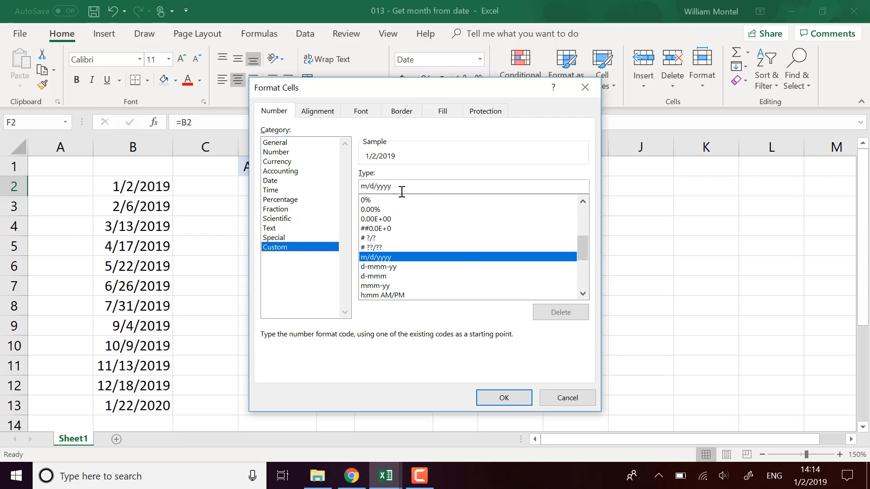
{"action": "left_click_drag", "start_coordinate": [363, 188], "coordinate": [402, 189]}
{"action": "type", "text": "m"}
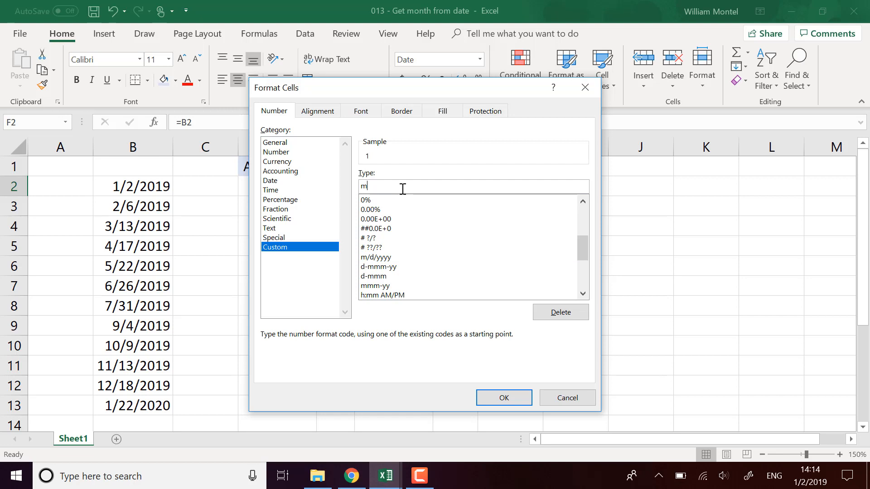
Extend the custom format code to mmmm and apply it to cell F2
{"action": "left_click_drag", "start_coordinate": [449, 94], "coordinate": [605, 101]}
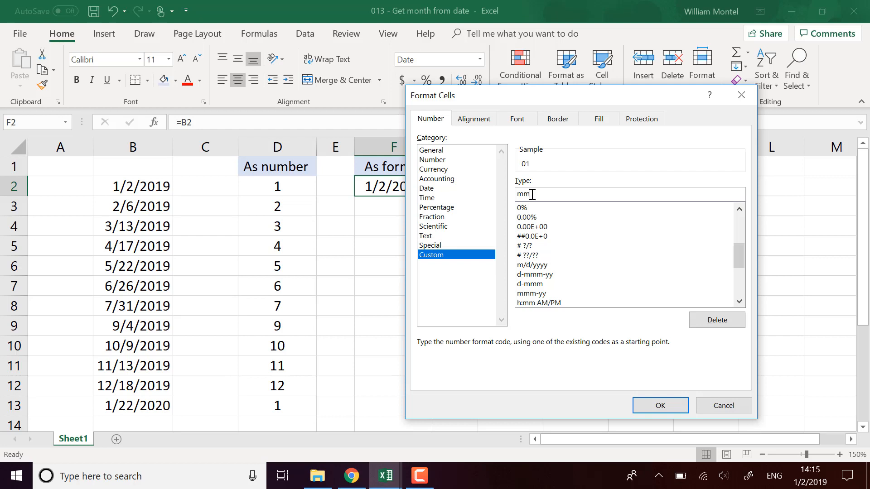
{"action": "type", "text": "m"}
{"action": "key", "text": "BackSpace"}
{"action": "type", "text": "m"}
{"action": "type", "text": "mm"}
{"action": "left_click_drag", "start_coordinate": [529, 96], "coordinate": [599, 108]}
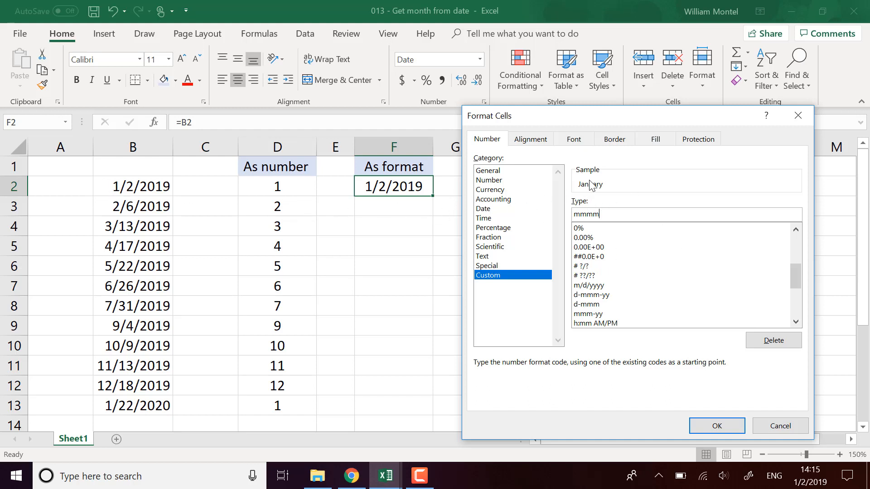
{"action": "left_click", "coordinate": [717, 426]}
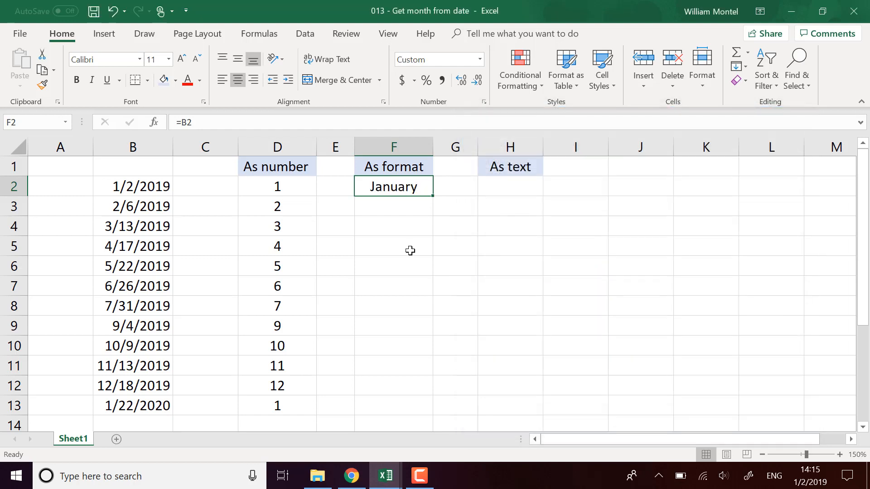
Fill the formatted formula from F2 down through F13
{"action": "left_click", "coordinate": [503, 265]}
{"action": "left_click", "coordinate": [430, 191]}
{"action": "left_click_drag", "start_coordinate": [432, 195], "coordinate": [409, 410]}
{"action": "left_click", "coordinate": [472, 340]}
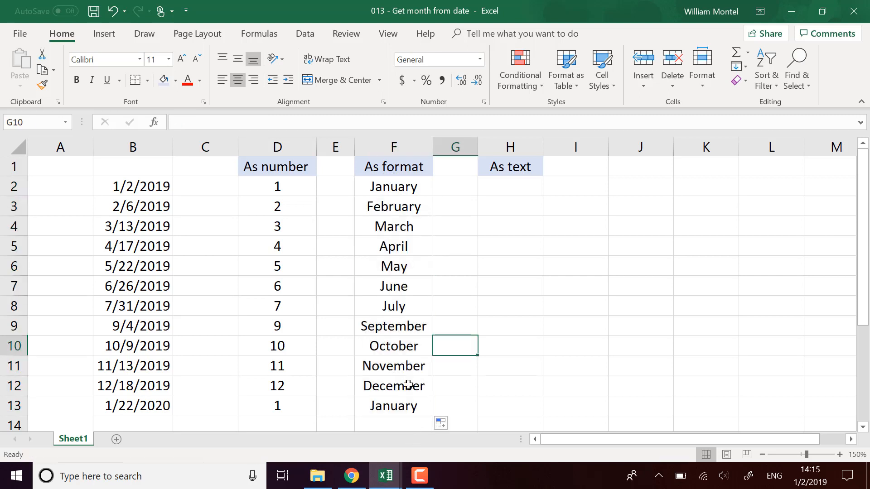
Try the General number format on cell F12, and undo that format change
{"action": "left_click", "coordinate": [410, 385]}
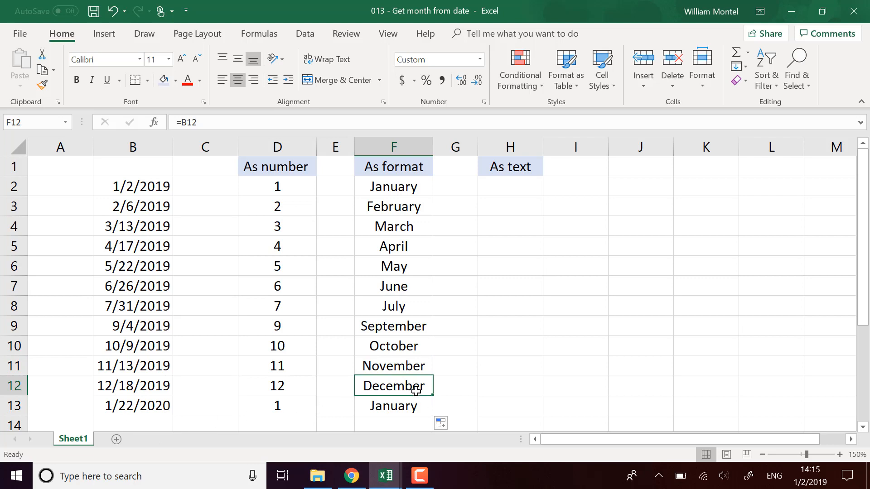
{"action": "left_click", "coordinate": [479, 60]}
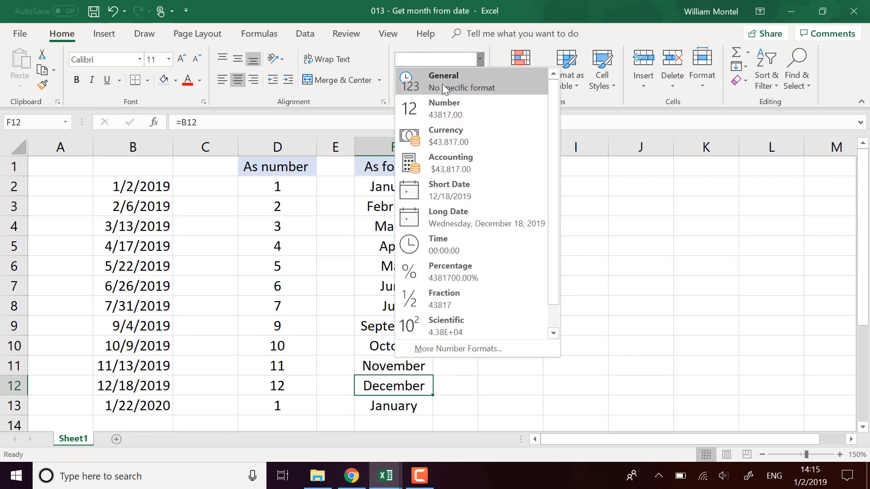
{"action": "left_click", "coordinate": [442, 85]}
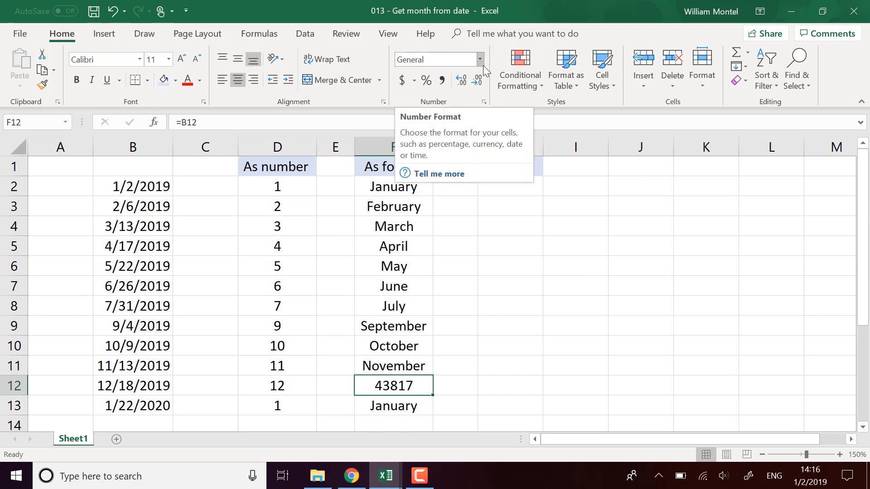
{"action": "key", "text": "ctrl+z"}
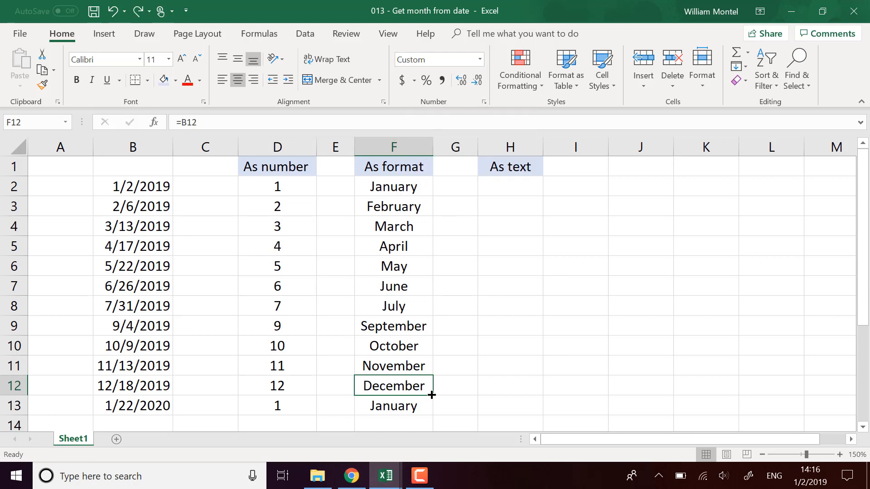
Enter the formula =TEXT(B2,"mmmm") in cell H2 to return the month name as text
{"action": "left_click", "coordinate": [398, 190]}
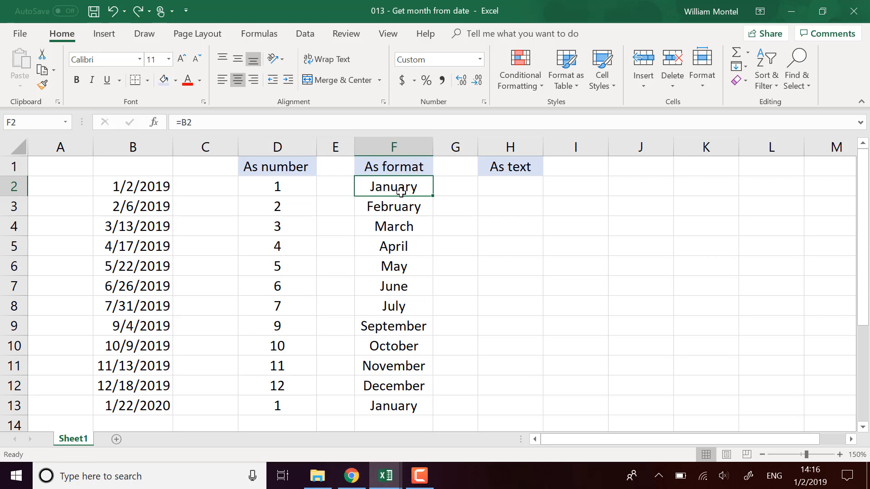
{"action": "left_click", "coordinate": [545, 183]}
{"action": "left_click", "coordinate": [521, 186]}
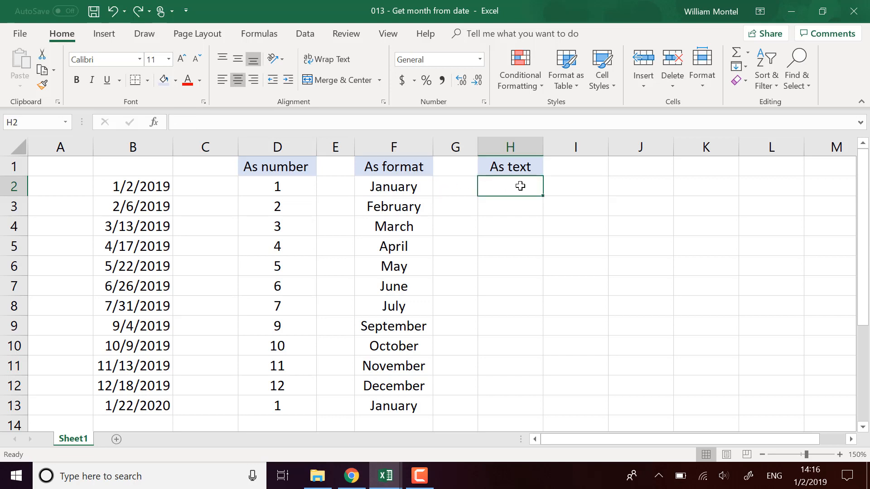
{"action": "type", "text": "=text("}
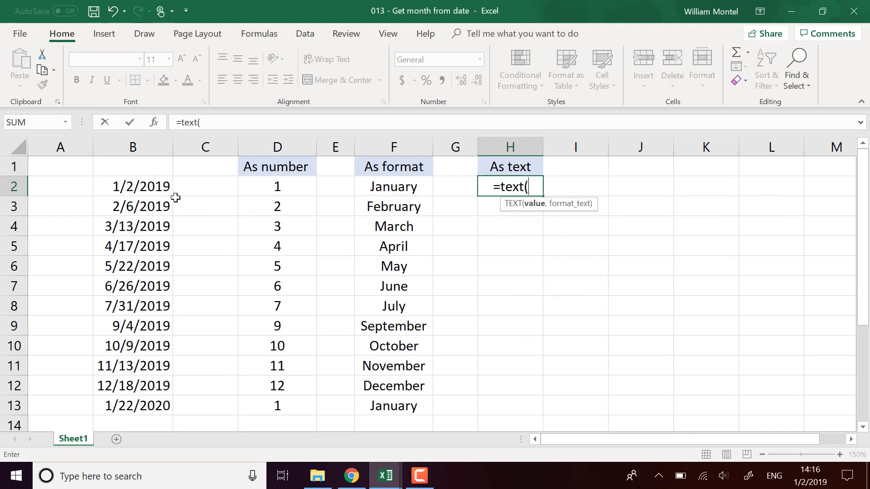
{"action": "left_click", "coordinate": [161, 190]}
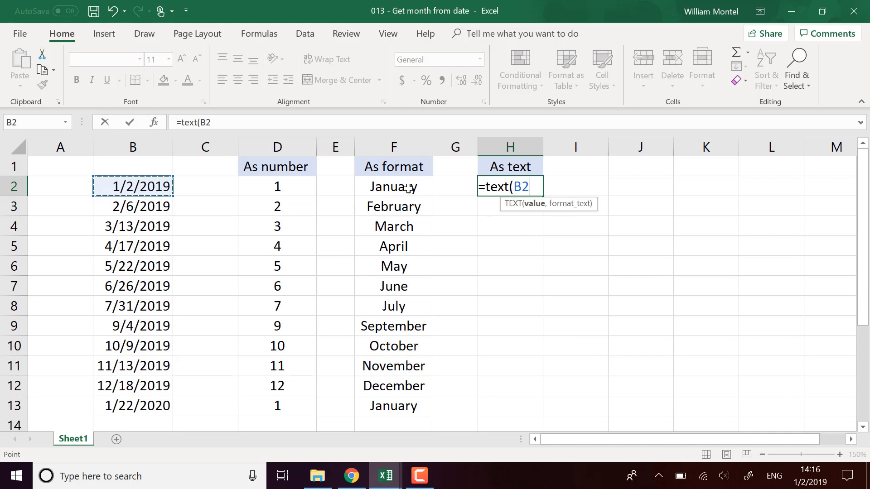
{"action": "type", "text": ","}
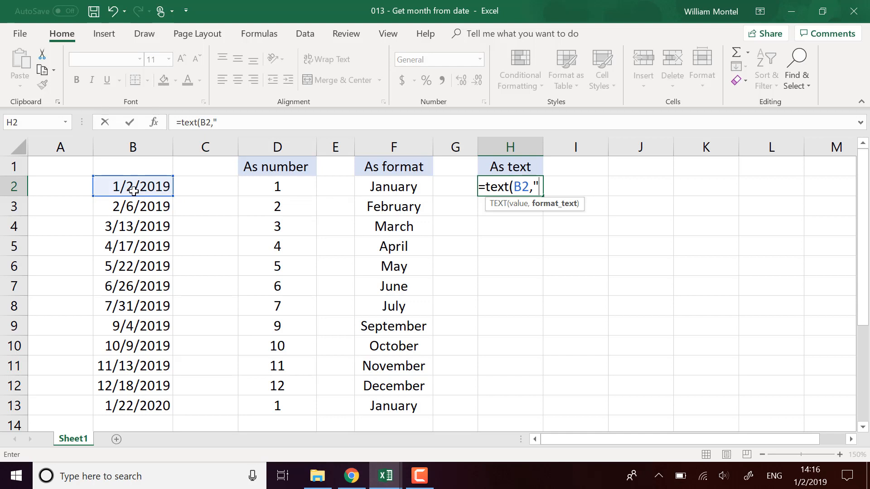
{"action": "type", "text": "\"mmmm"}
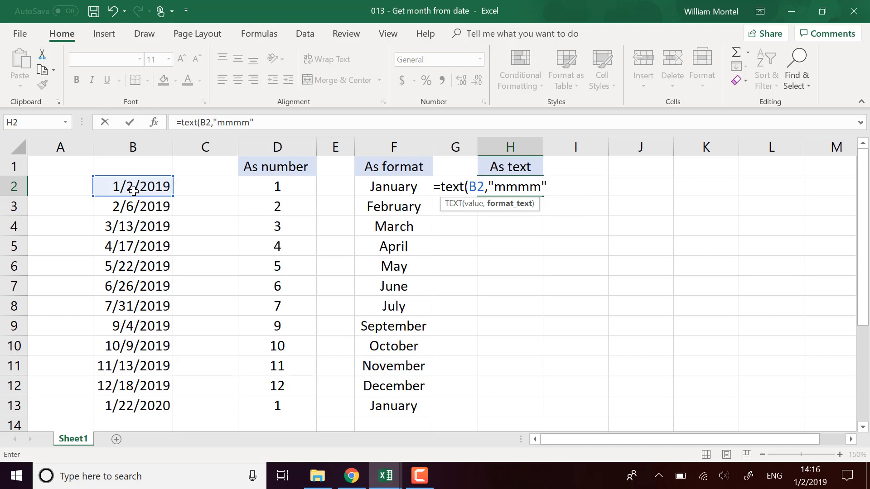
{"action": "type", "text": ")"}
{"action": "key", "text": "Return"}
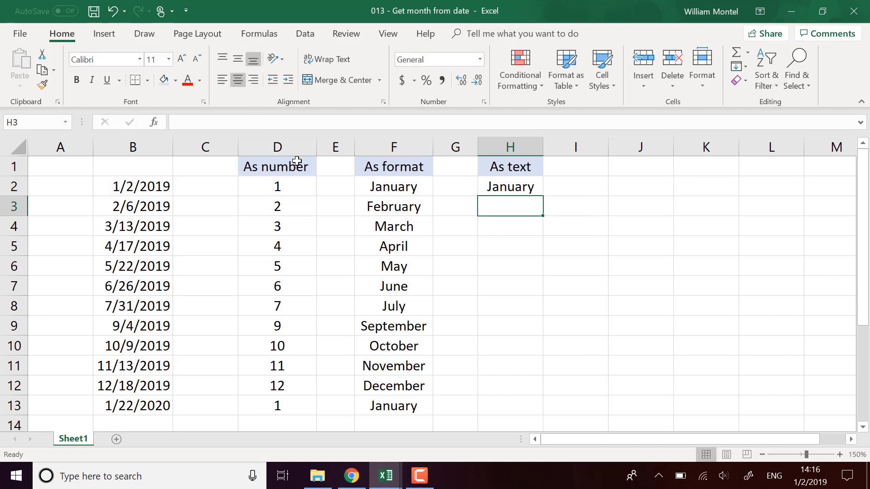
{"action": "left_click", "coordinate": [514, 184]}
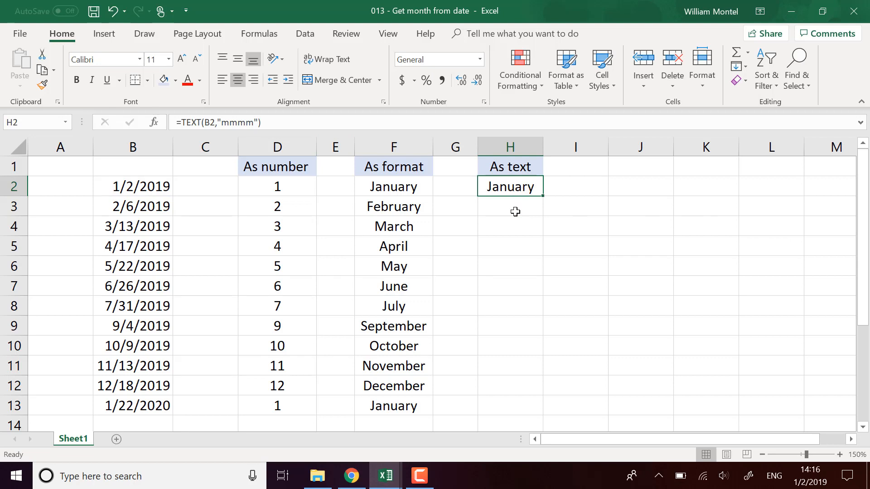
Copy the range F2:H2 and paste it as values only, starting at cell J2
{"action": "left_click_drag", "start_coordinate": [394, 187], "coordinate": [484, 195]}
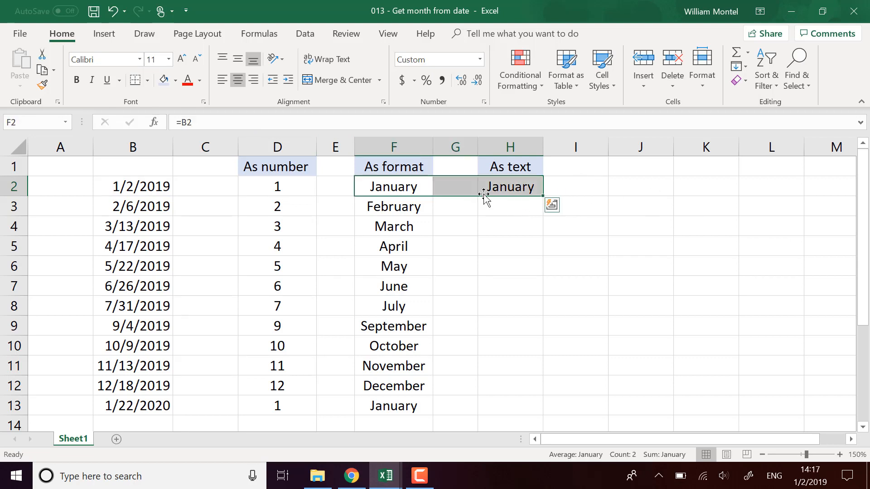
{"action": "key", "text": "ctrl+c"}
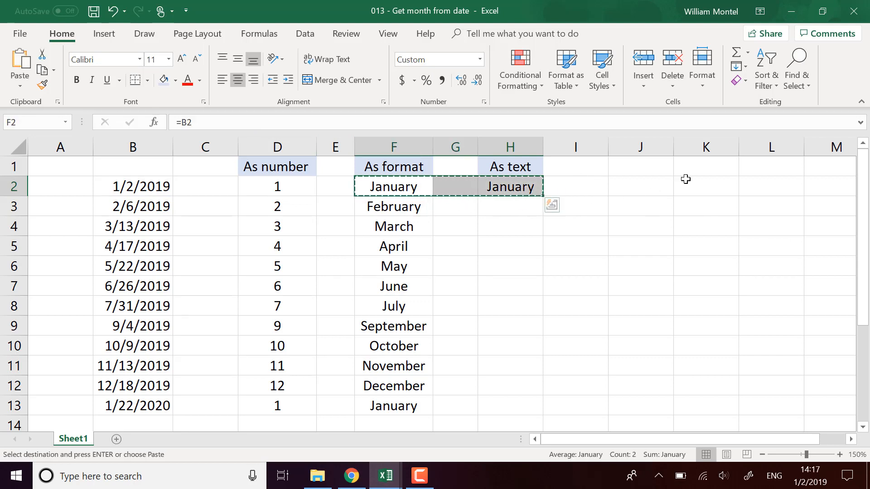
{"action": "left_click", "coordinate": [648, 189]}
{"action": "right_click", "coordinate": [648, 189]}
{"action": "left_click", "coordinate": [686, 235]}
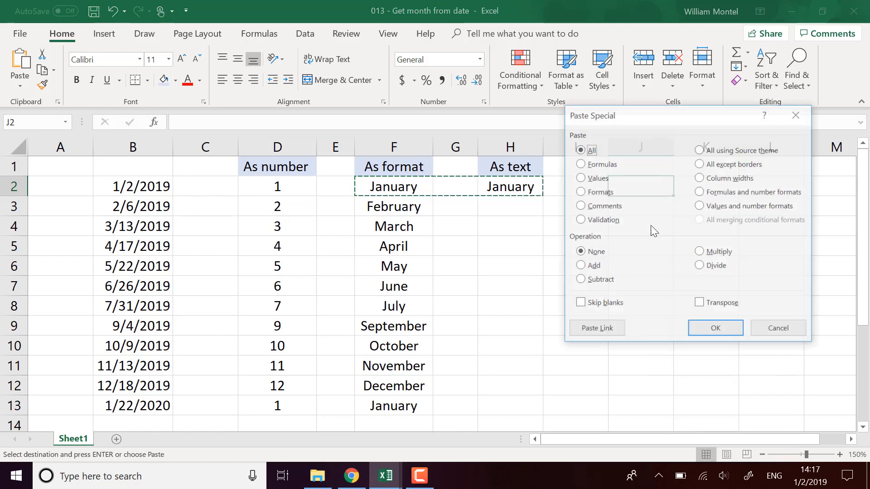
{"action": "left_click", "coordinate": [593, 177]}
{"action": "left_click_drag", "start_coordinate": [618, 114], "coordinate": [314, 173]}
{"action": "left_click", "coordinate": [410, 388]}
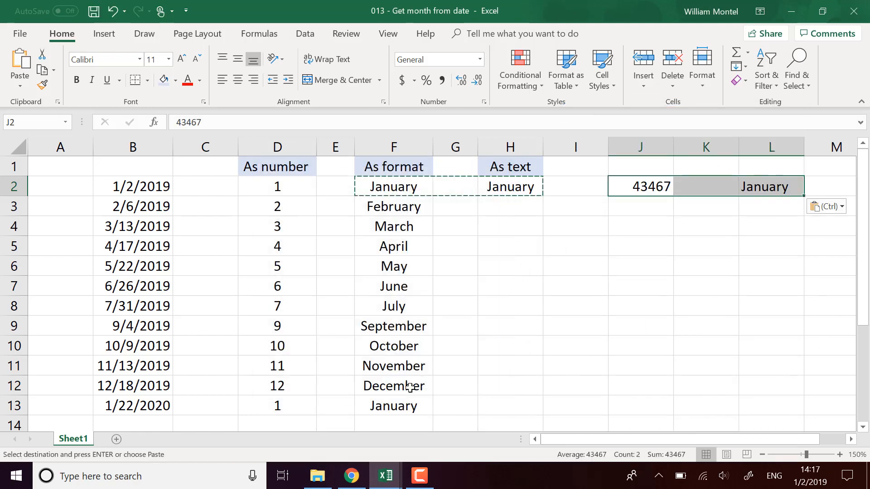
Inspect the underlying contents of the pasted values in cells L2 and J2
{"action": "left_click", "coordinate": [763, 187]}
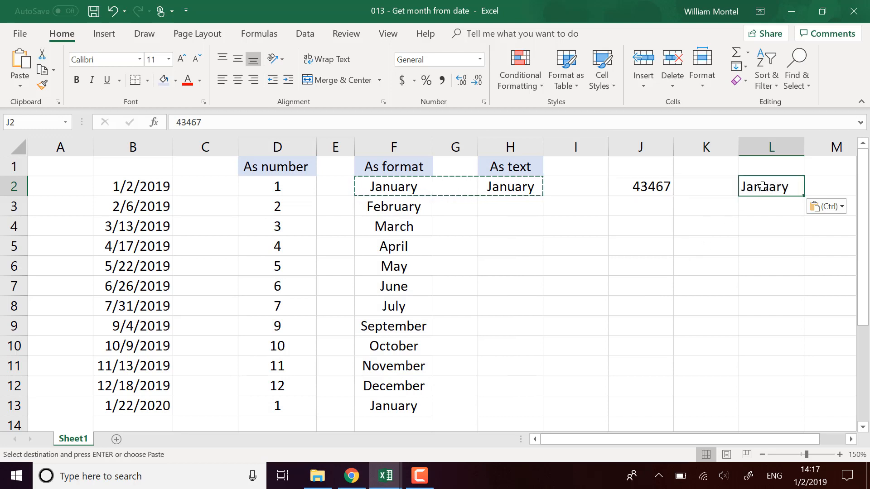
{"action": "left_click", "coordinate": [184, 122]}
{"action": "left_click_drag", "start_coordinate": [190, 122], "coordinate": [217, 125]}
{"action": "left_click", "coordinate": [691, 284]}
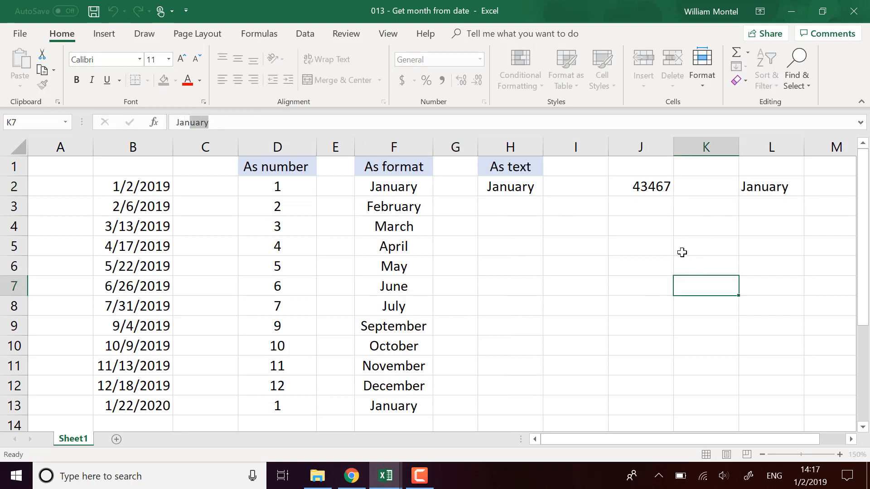
{"action": "left_click", "coordinate": [655, 189]}
{"action": "left_click", "coordinate": [542, 249]}
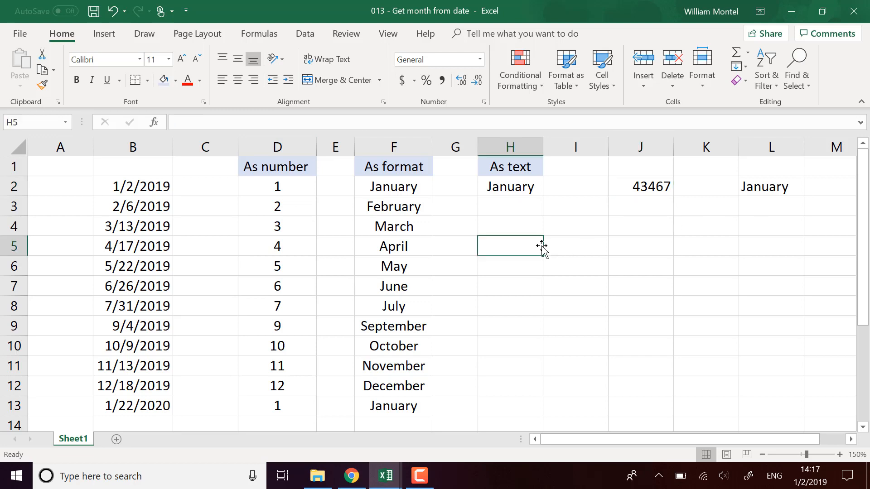
Fill the TEXT formula from H2 down through H13 and widen column H to fit the month names
{"action": "left_click", "coordinate": [519, 188]}
{"action": "left_click_drag", "start_coordinate": [543, 196], "coordinate": [537, 409]}
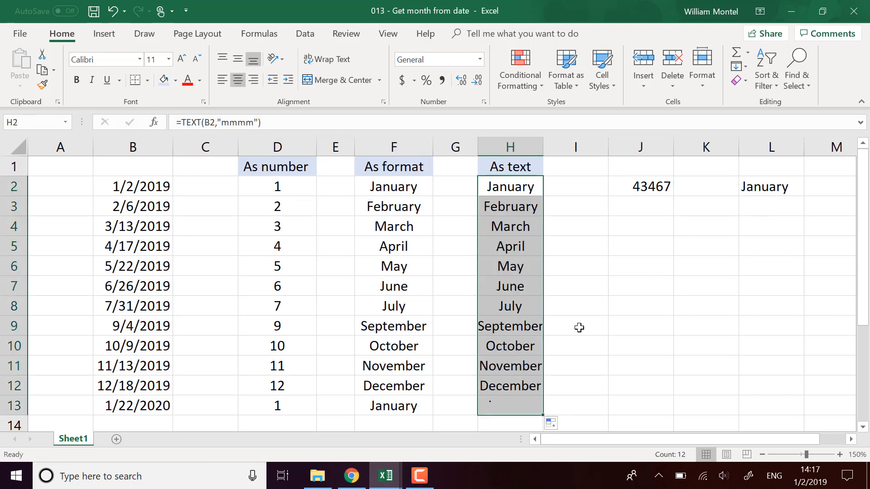
{"action": "left_click_drag", "start_coordinate": [544, 146], "coordinate": [557, 146]}
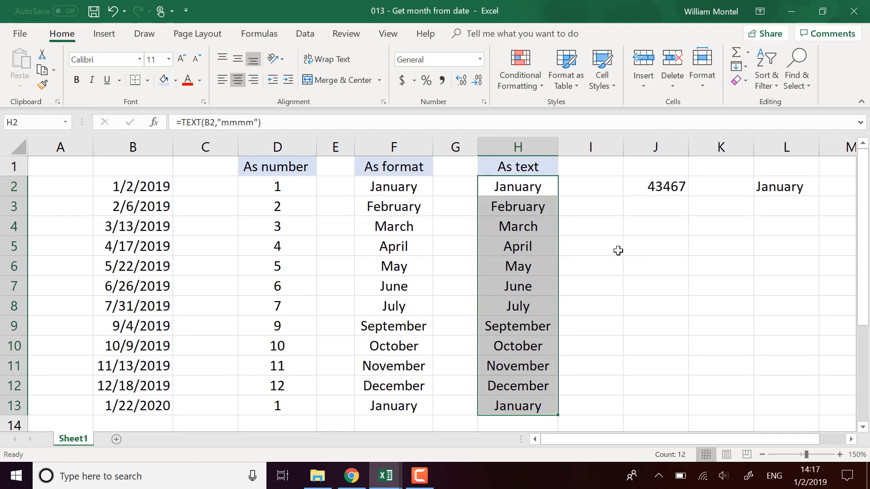
{"action": "left_click", "coordinate": [622, 255]}
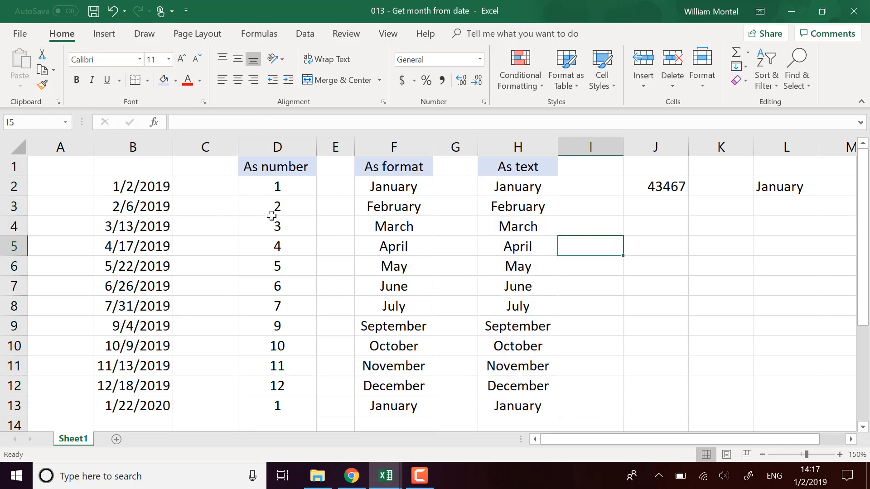
Review the source date in B2 and sample month cells in the number, format and text columns
{"action": "left_click", "coordinate": [277, 194]}
{"action": "left_click", "coordinate": [410, 200]}
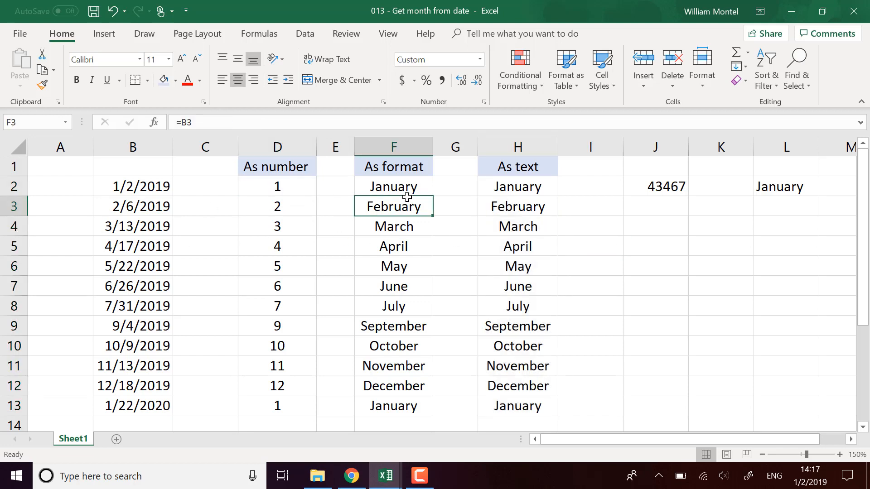
{"action": "left_click", "coordinate": [148, 187]}
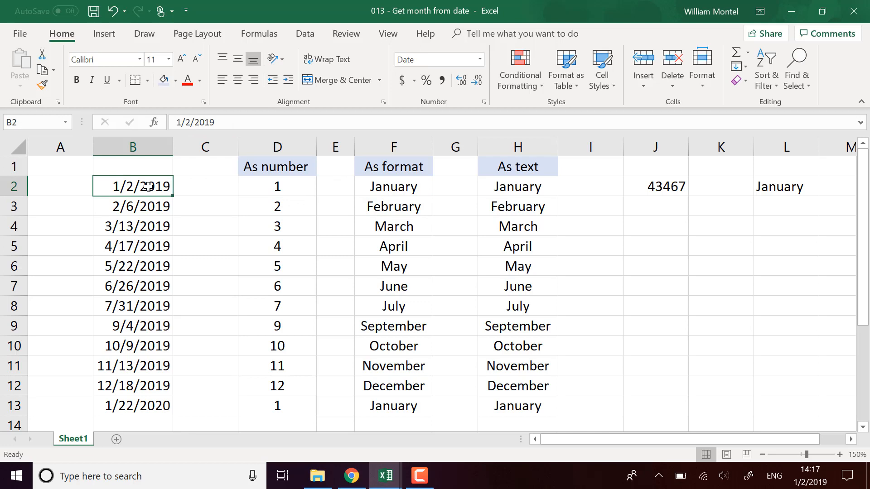
{"action": "left_click", "coordinate": [402, 248]}
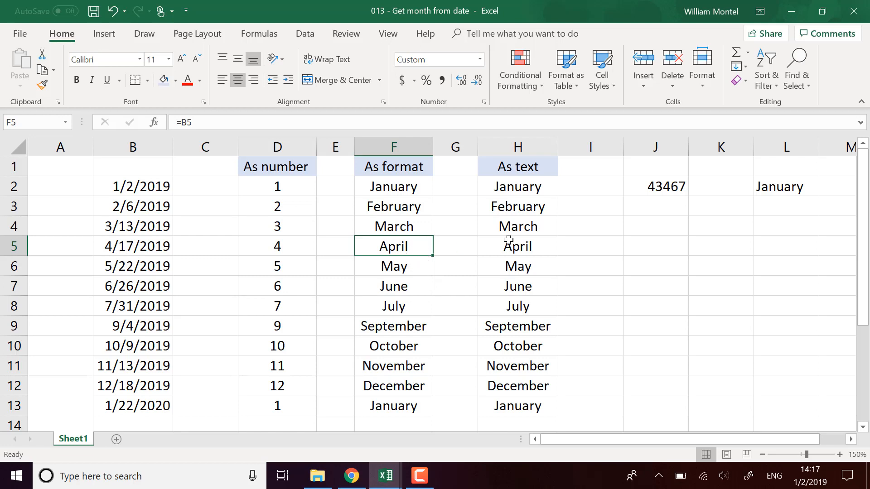
{"action": "left_click", "coordinate": [536, 247]}
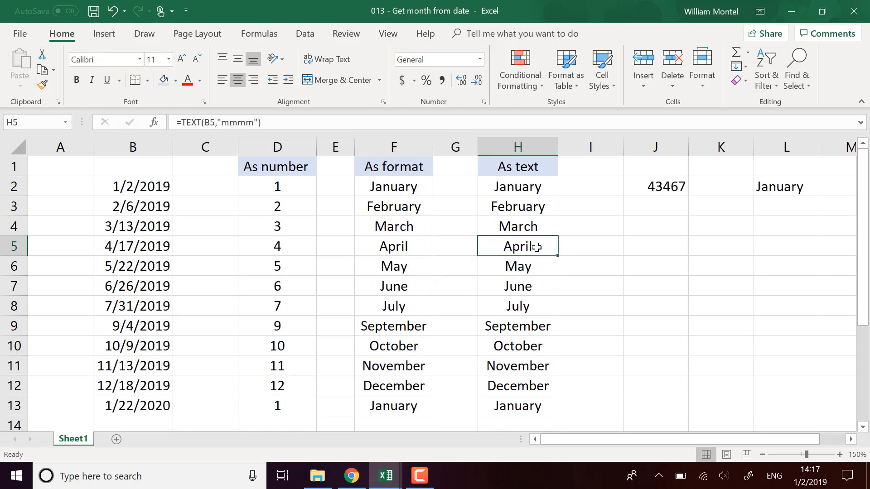